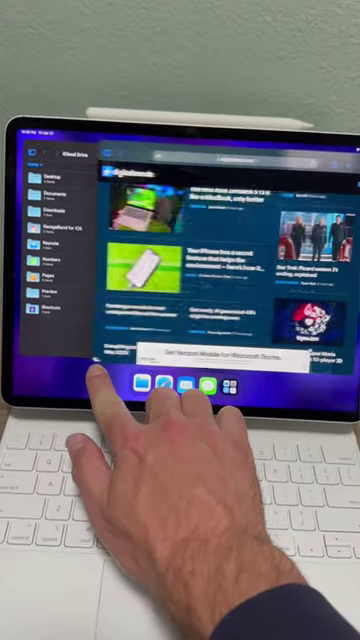
scroll(180, 300, down, 3)
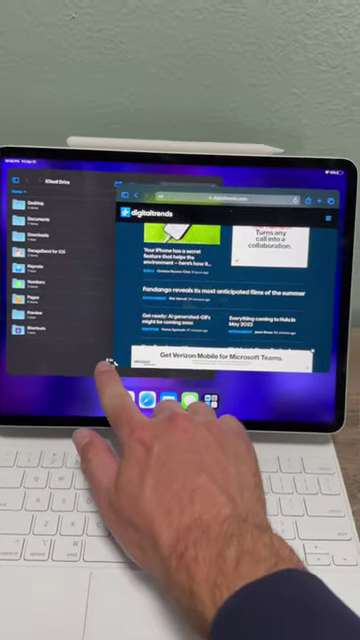
Widen the Files window over Safari to show file dates, then reveal the recent-apps strip.
mouse_move(108, 362)
mouse_down()
mouse_move(212, 322)
mouse_move(288, 366)
mouse_move(232, 312)
mouse_up()
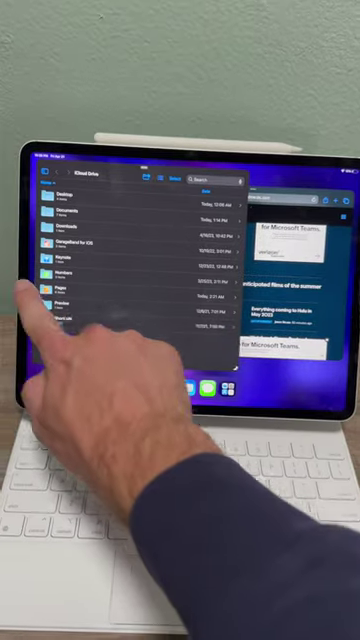
drag(20, 290, 60, 290)
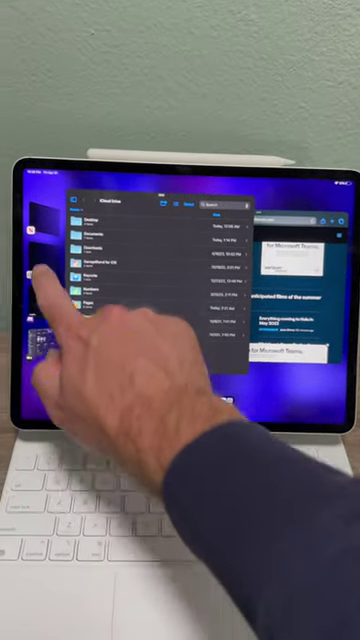
Bring Settings forward from its thumbnail in the Stage Manager strip.
click(40, 272)
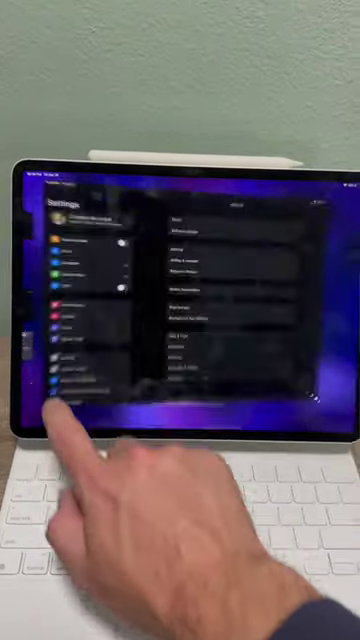